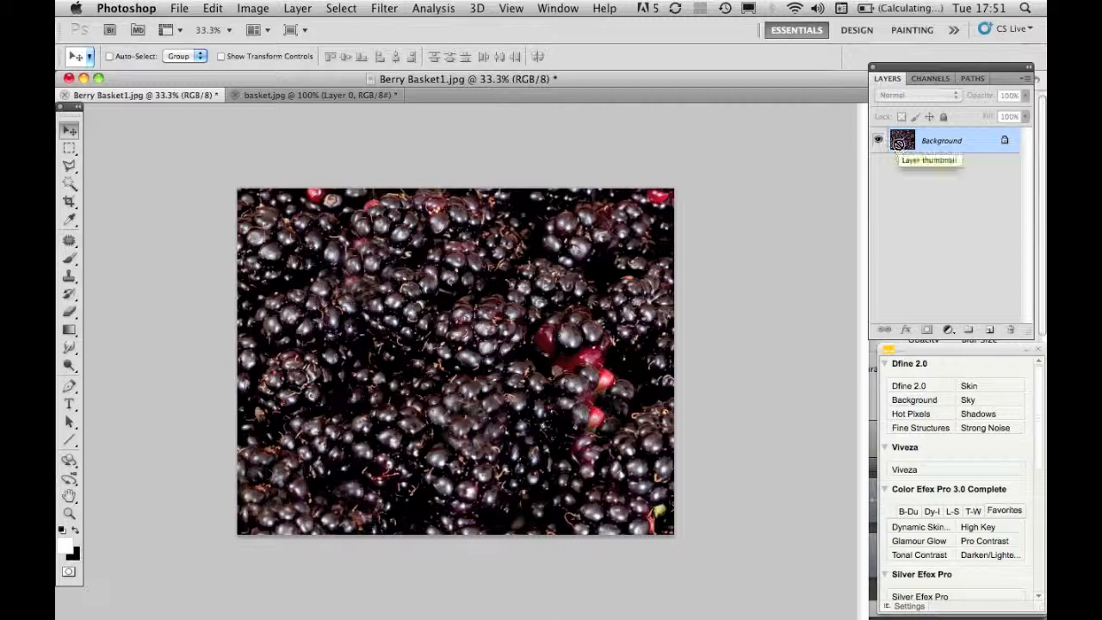
- Duplicate the Background layer and hide the original Background
key(super+j)
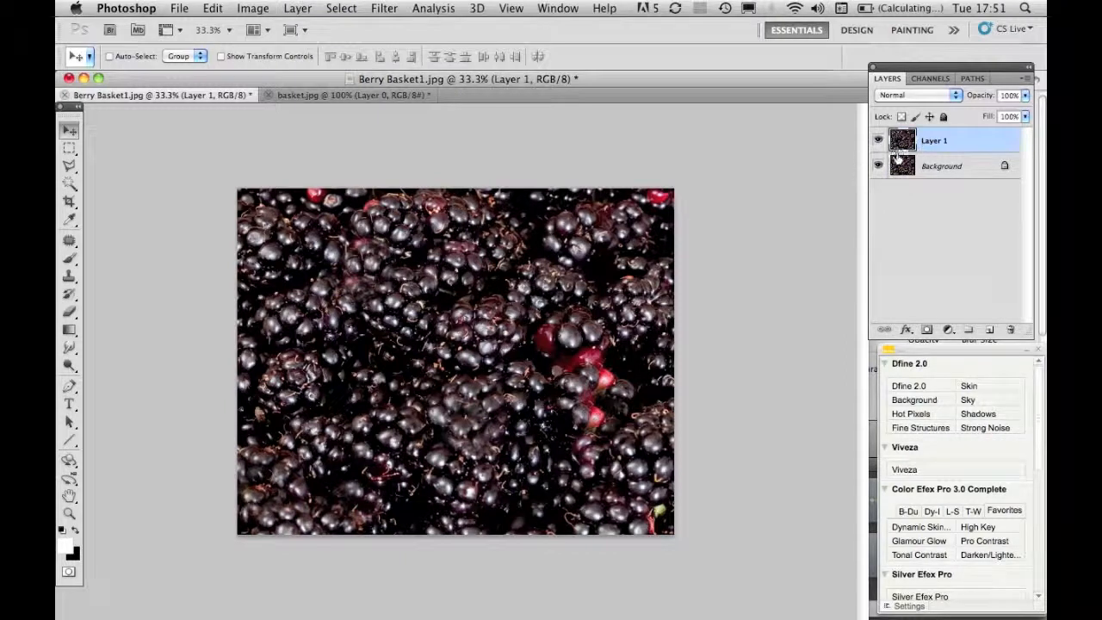
click(878, 166)
- Squash Layer 1 vertically from its top edge to about 25% height, leaving a strip along the canvas bottom
key(super+t)
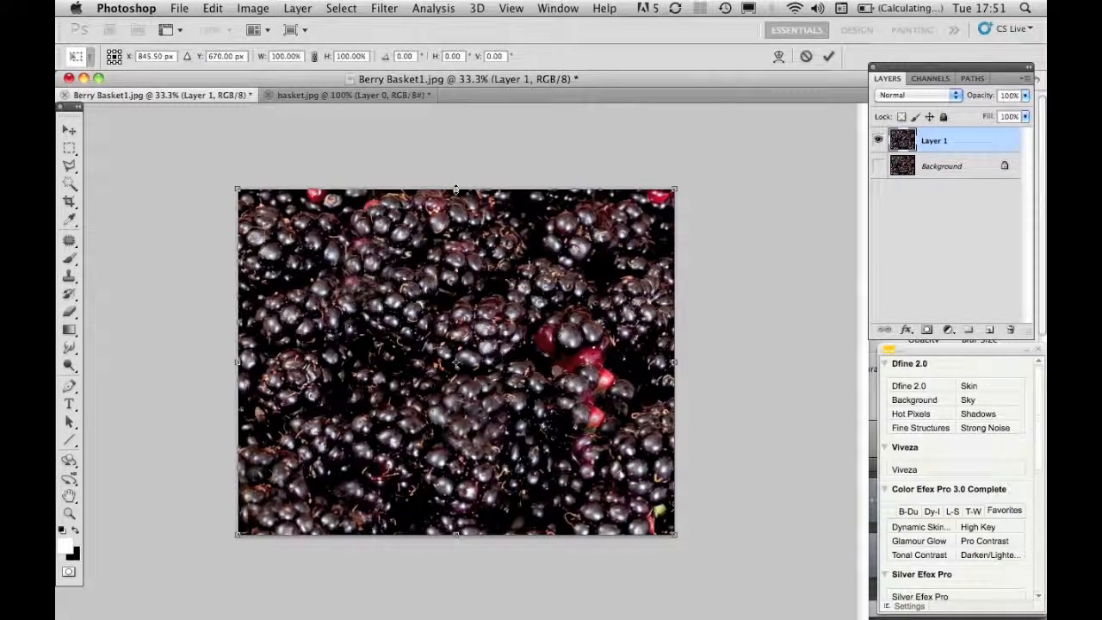
drag(455, 188, 449, 447)
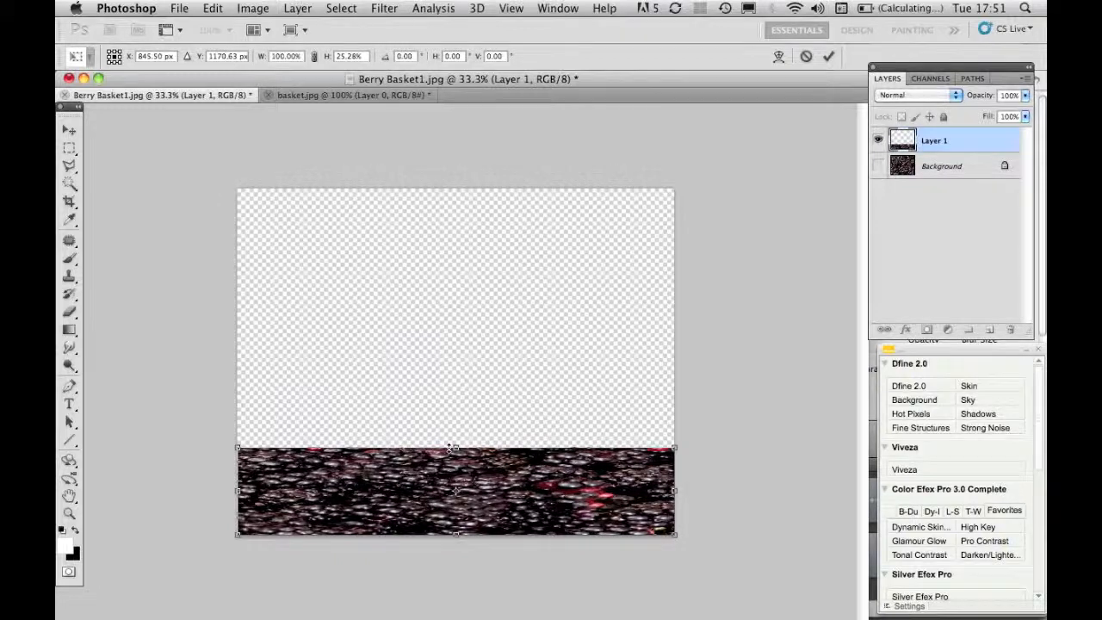
key(Return)
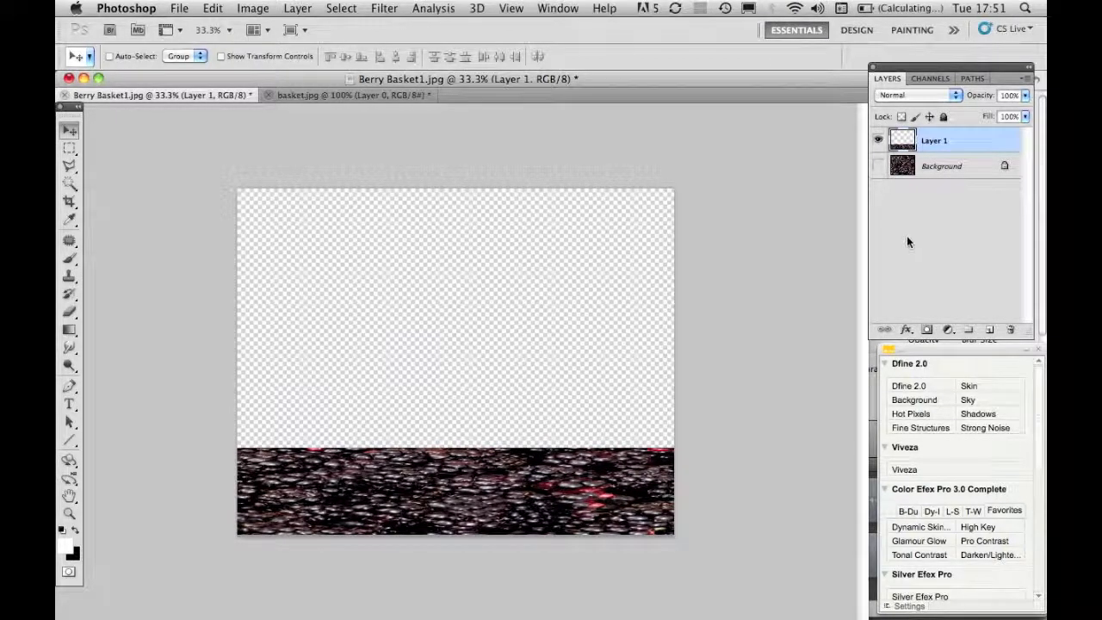
- Duplicate the Background layer again, move the copy to the top of the layer stack and make it visible
click(899, 169)
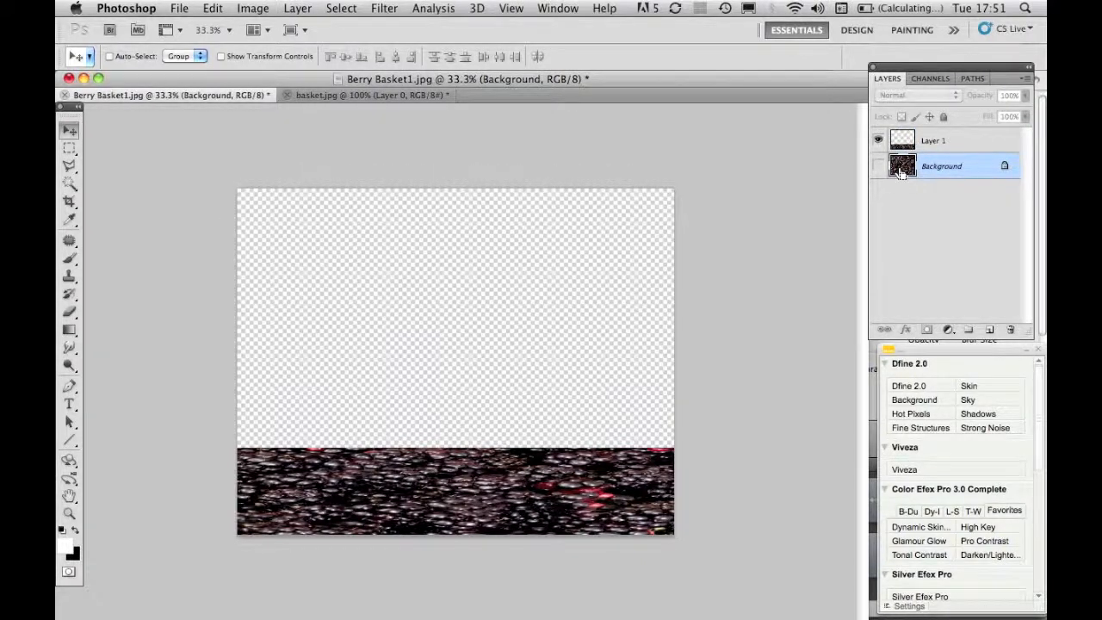
key(super+j)
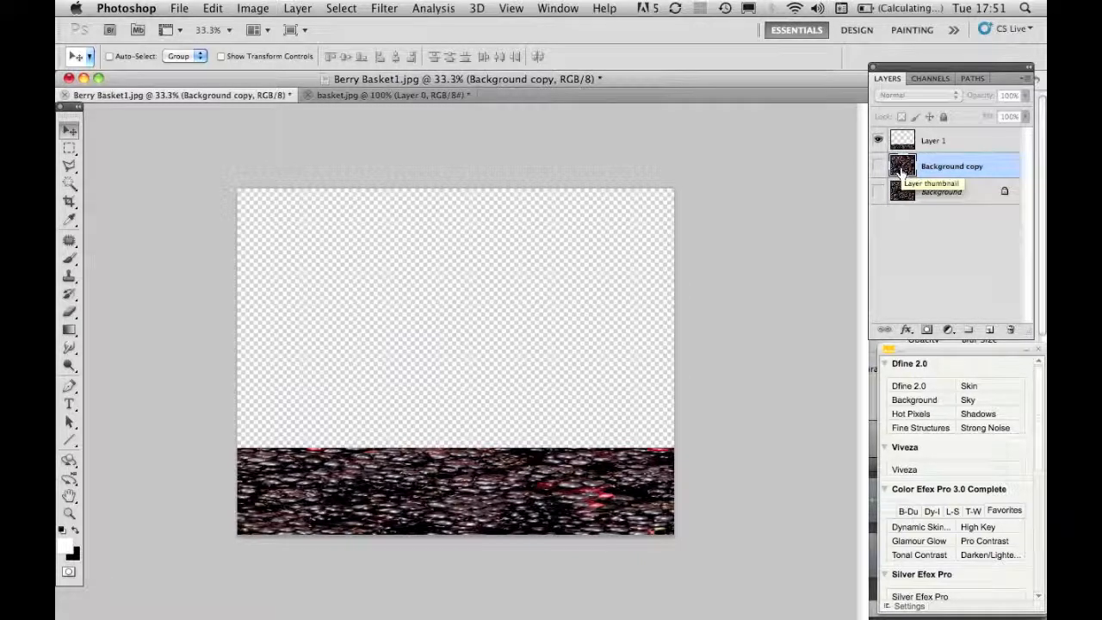
drag(901, 170, 900, 136)
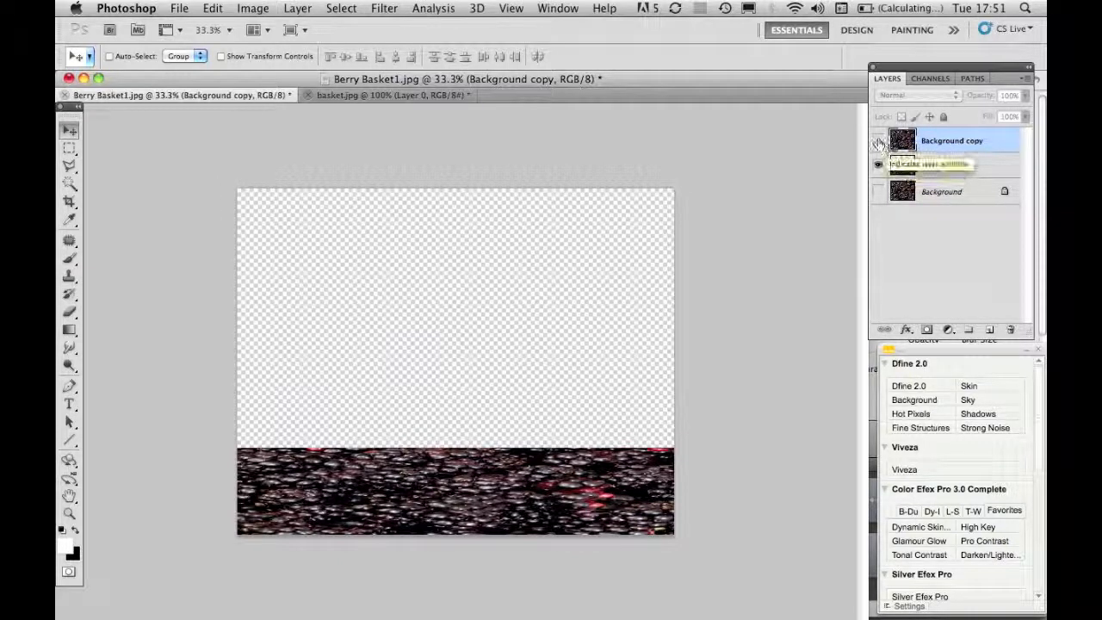
click(878, 142)
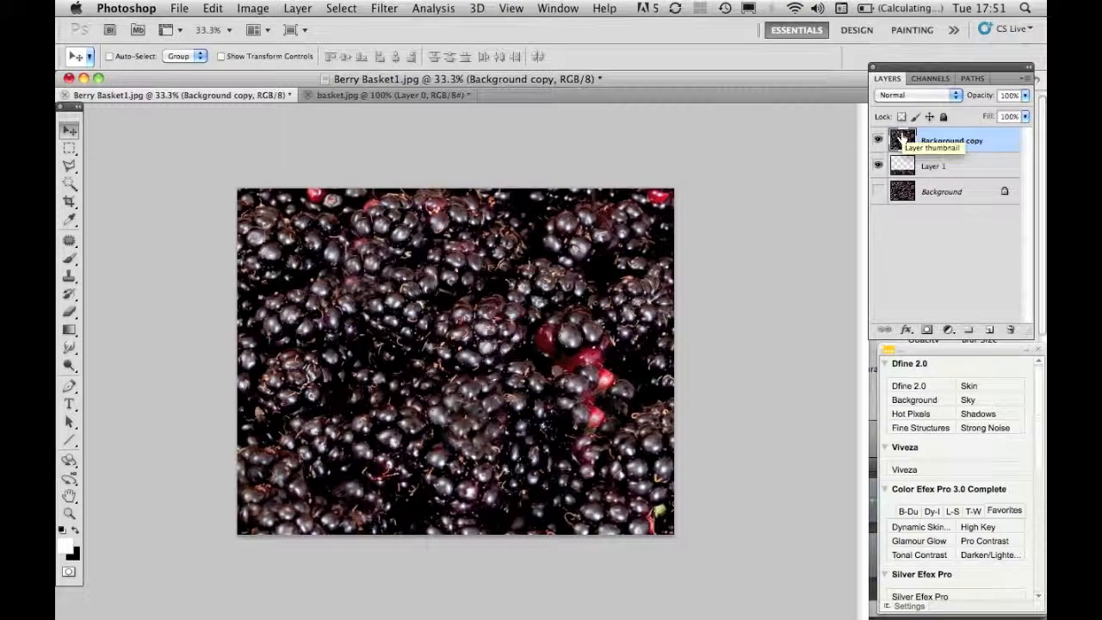
- Move the Background copy upward so its bottom edge sits on the floor strip
key(super+t)
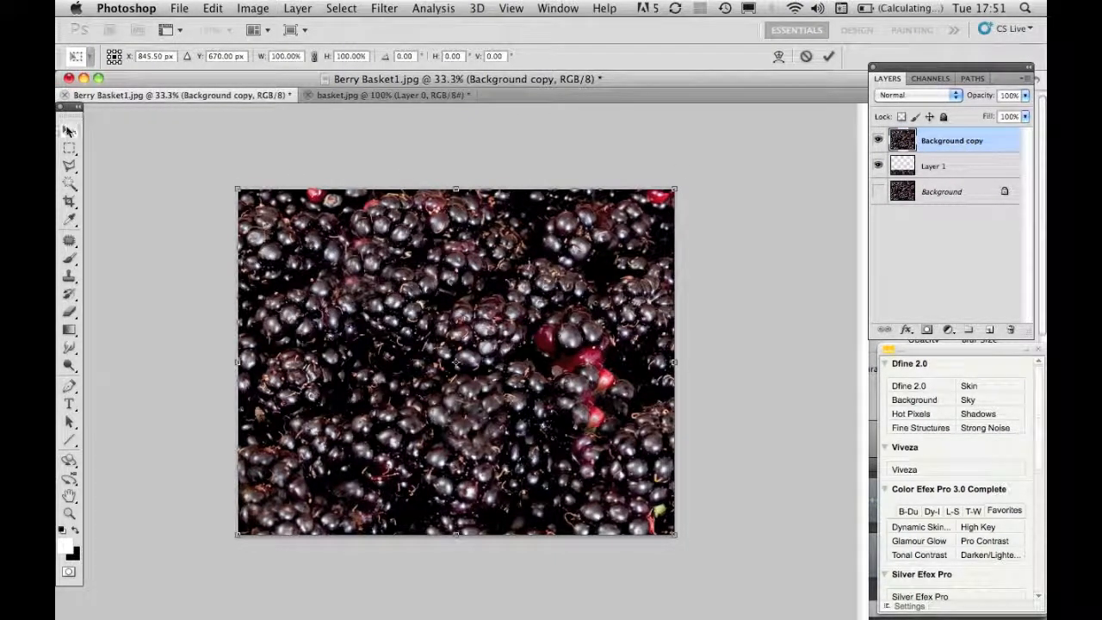
click(68, 130)
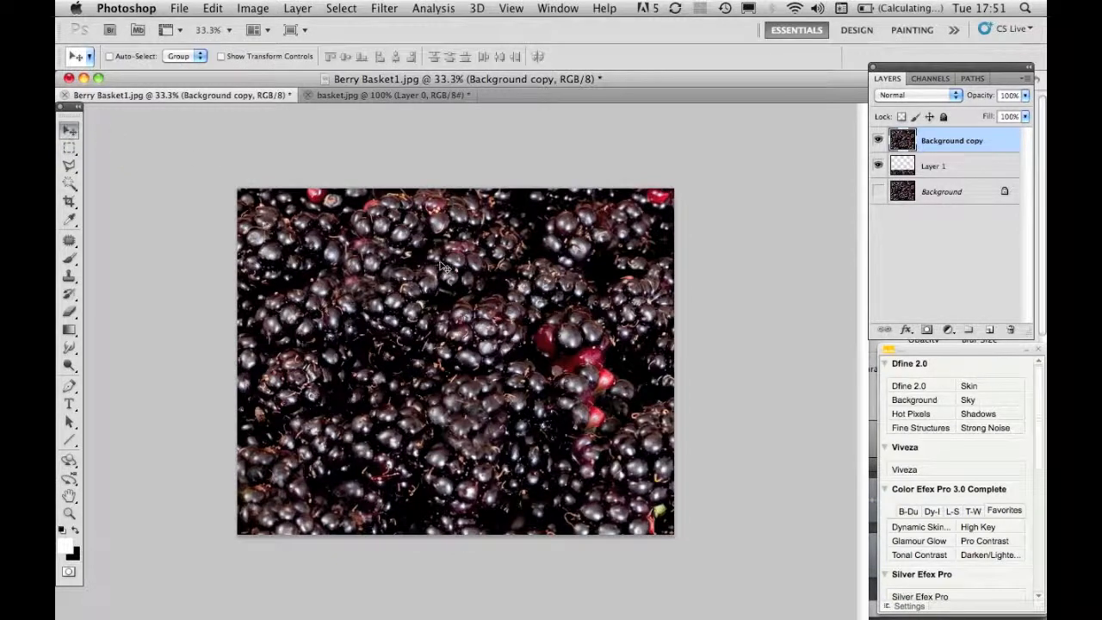
drag(488, 336, 492, 250)
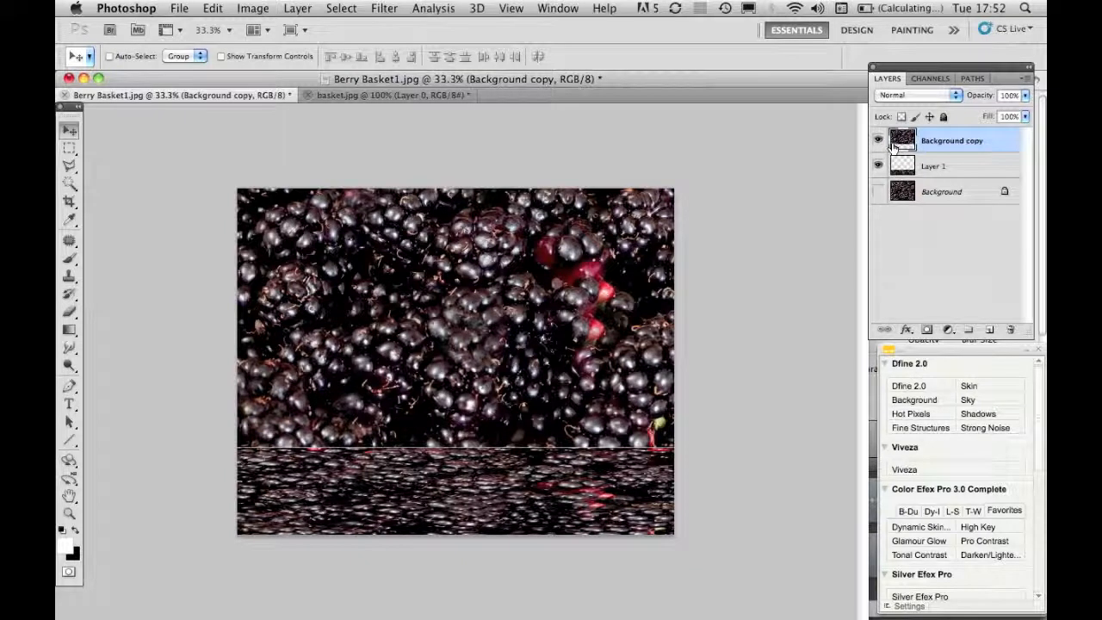
- Try shrinking the Background copy's height to about 92% from its top edge, then undo it
key(super+t)
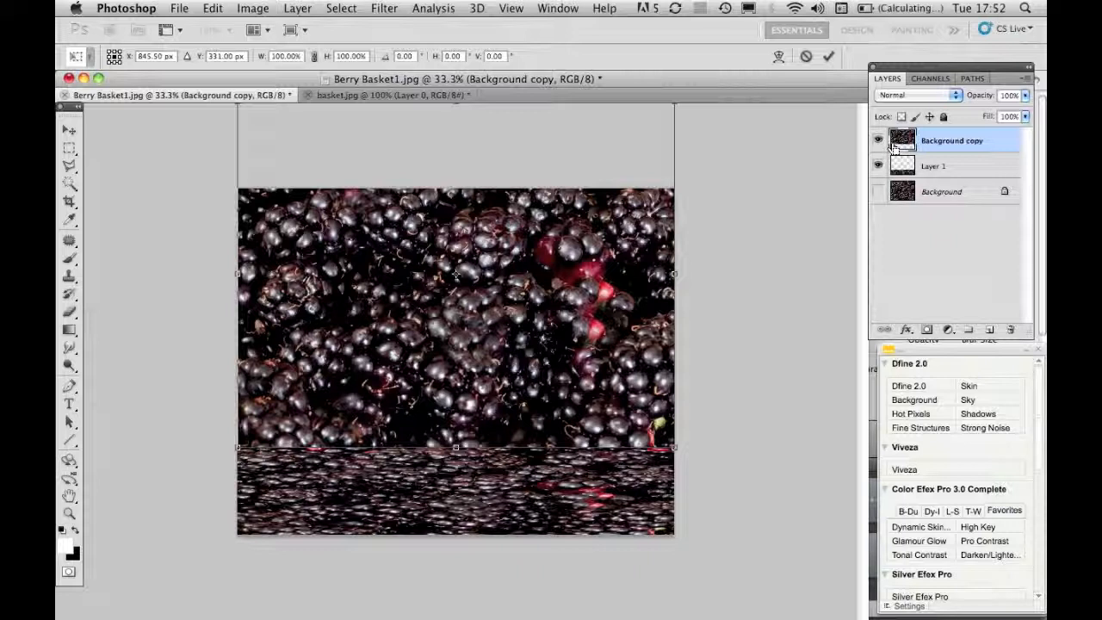
key(super+minus)
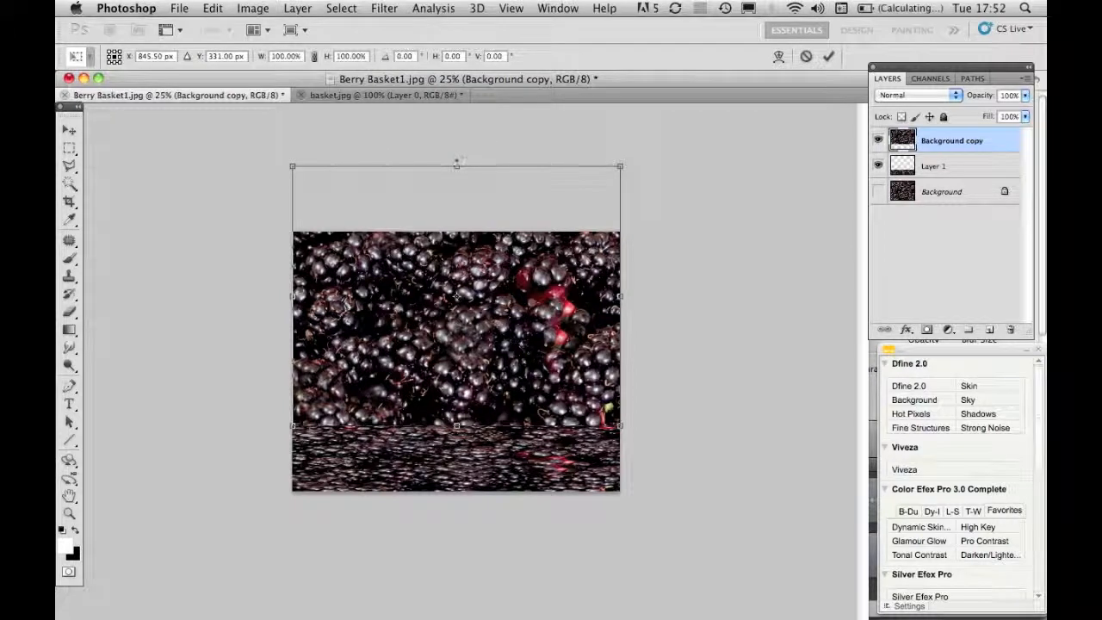
drag(456, 163, 456, 187)
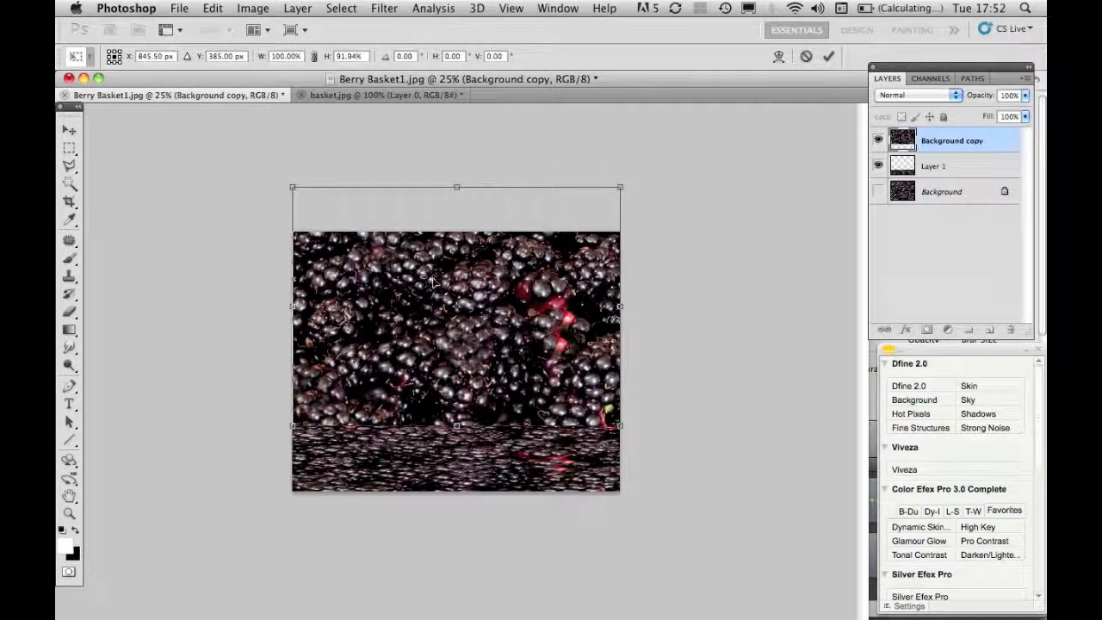
key(Return)
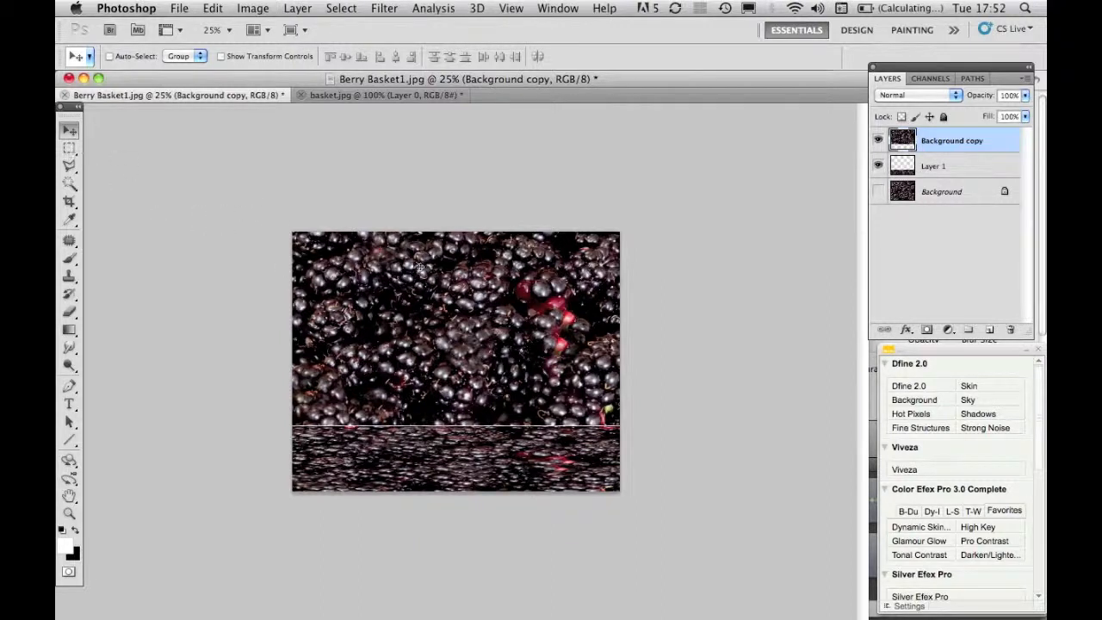
key(super+z)
- Nudge the Background copy slightly downward to overlap the top of the floor strip
drag(448, 295, 447, 305)
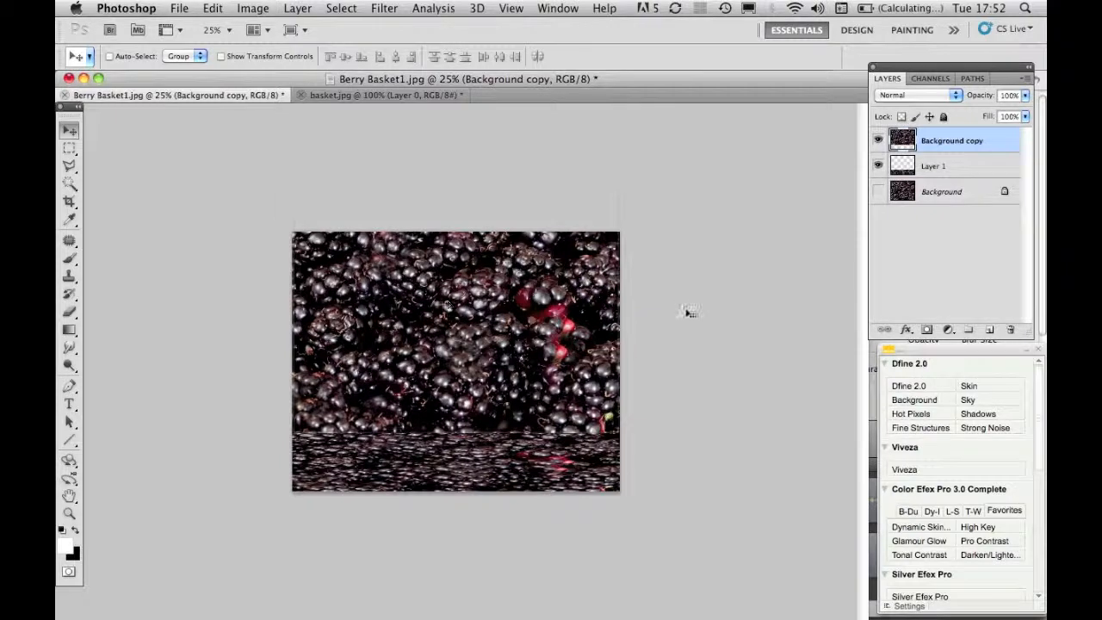
key(super+equal)
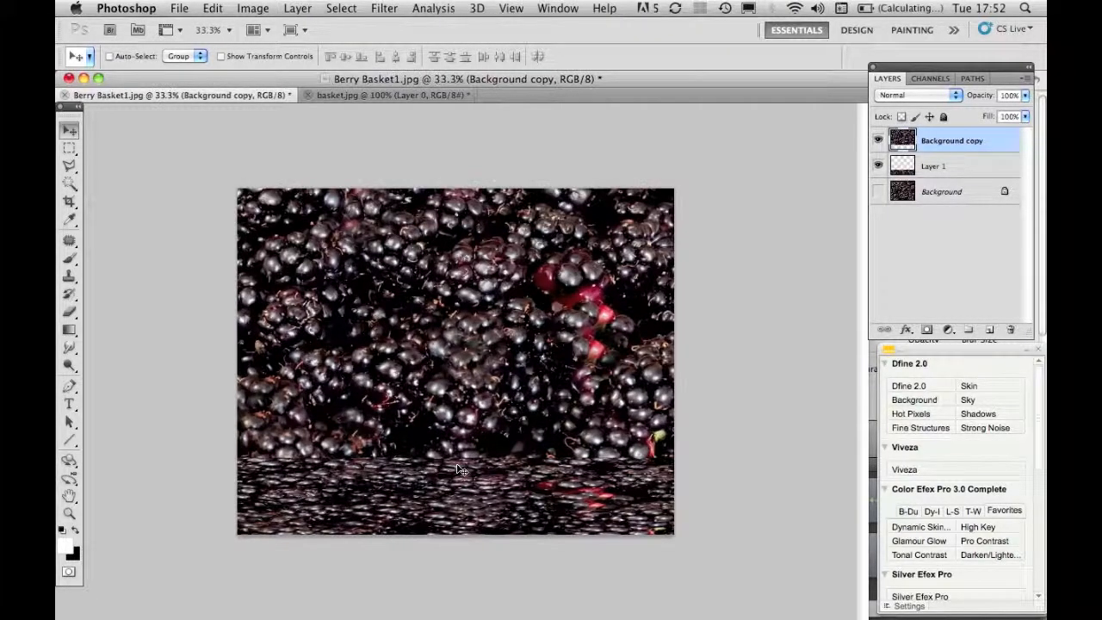
key(super+minus)
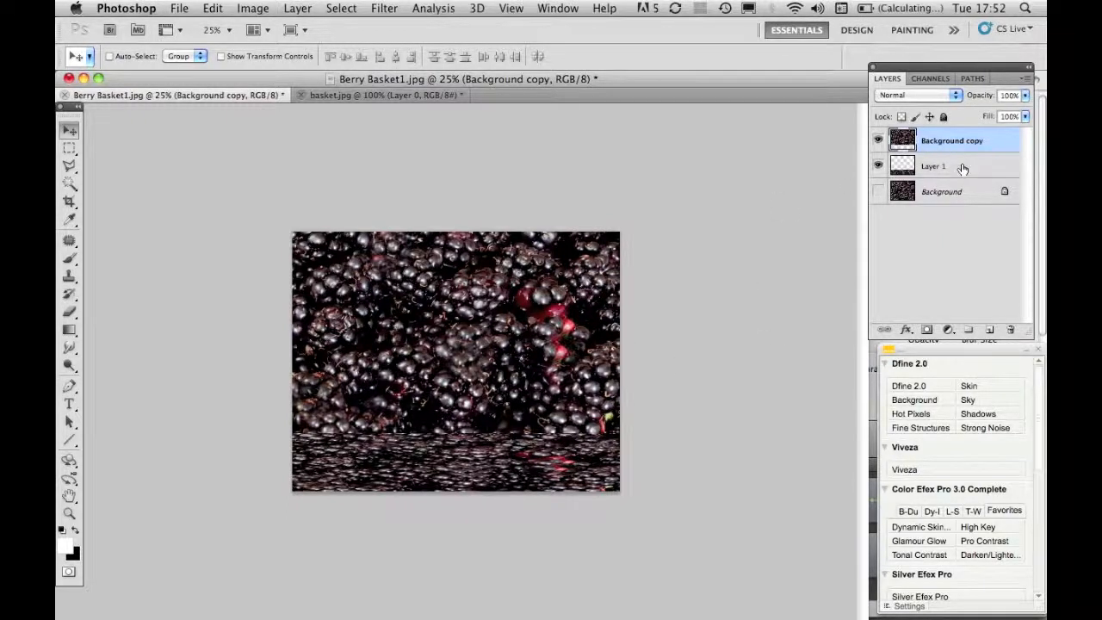
- Apply a Perspective transform to Layer 1, pulling its top corners inward to form a receding floor
click(908, 169)
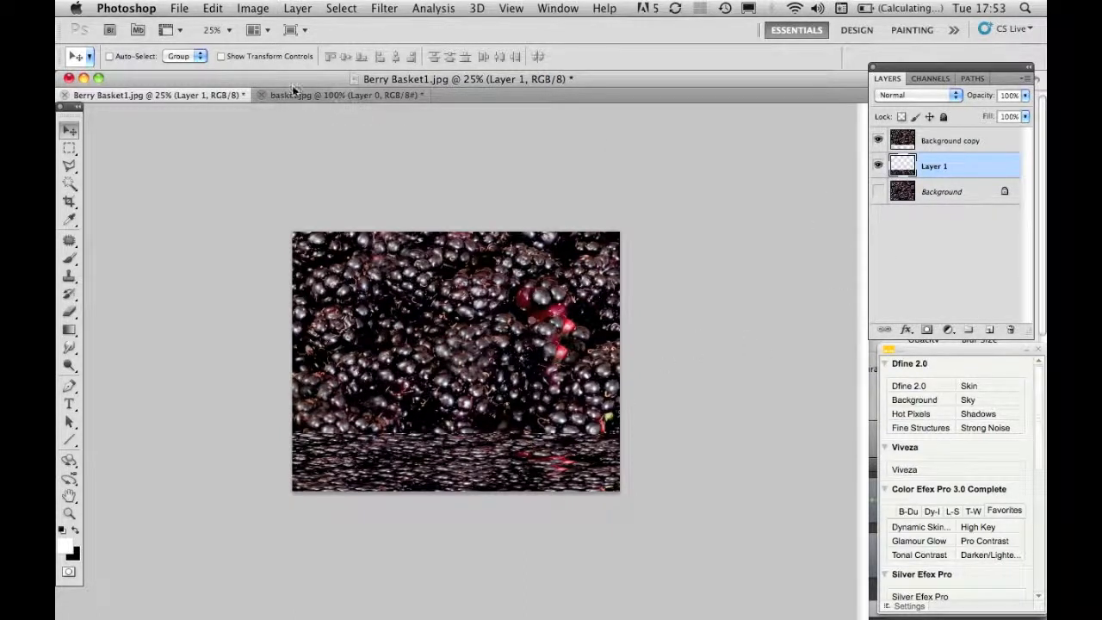
key(ctrl+t)
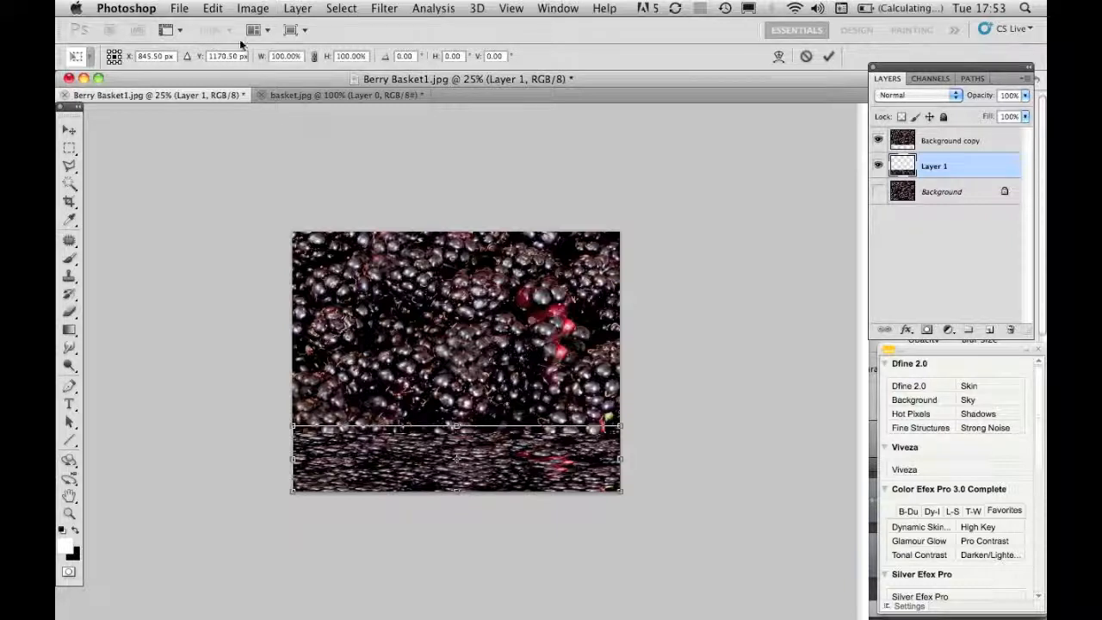
click(212, 10)
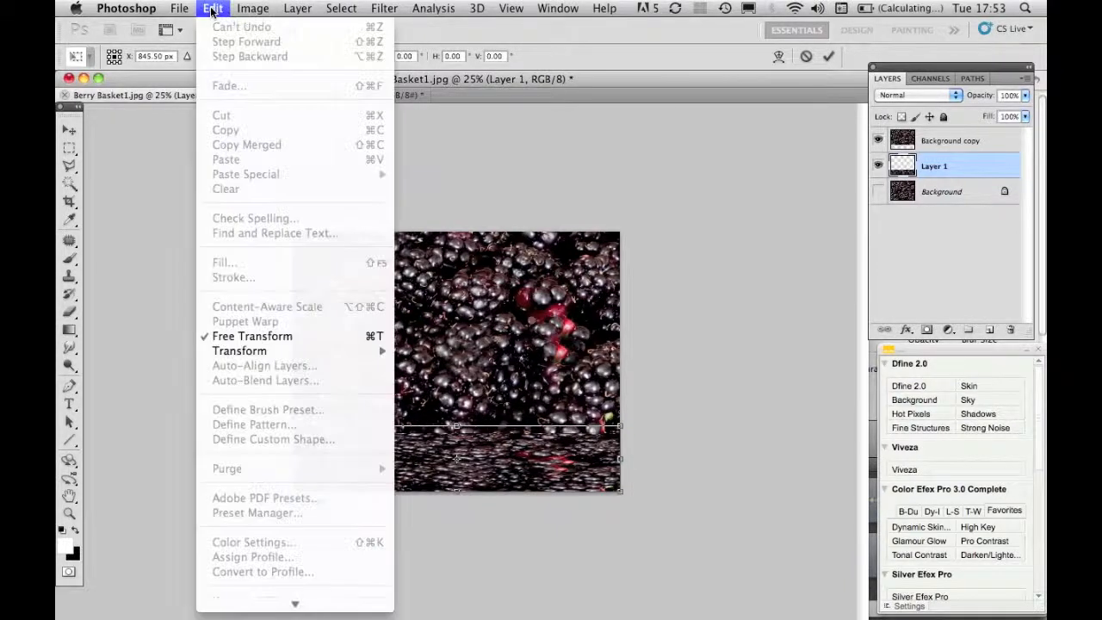
mouse_move(232, 346)
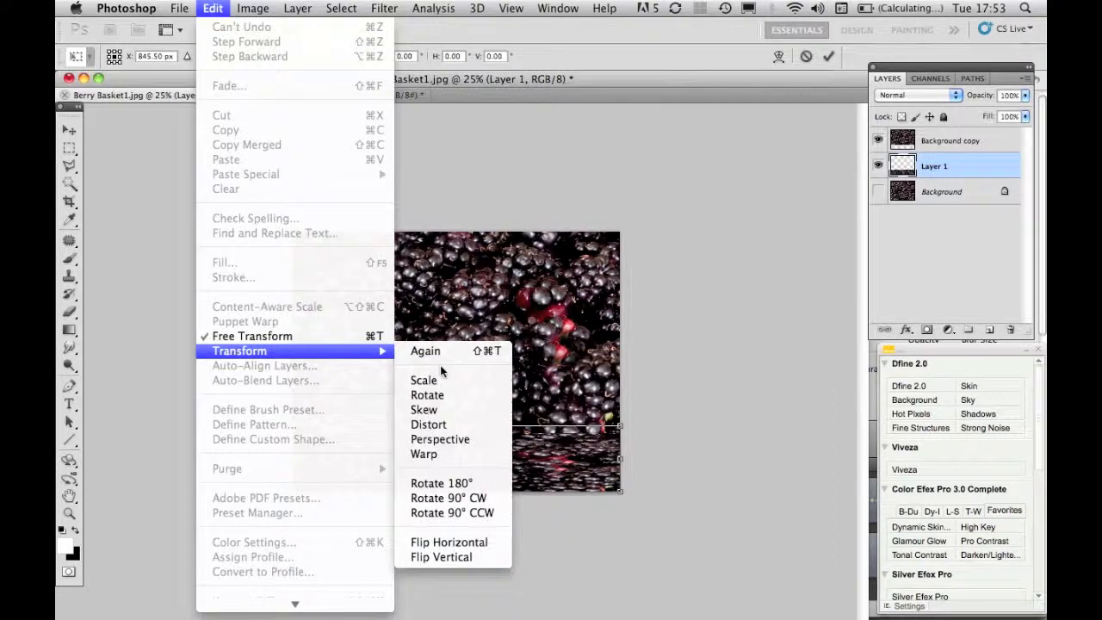
click(434, 439)
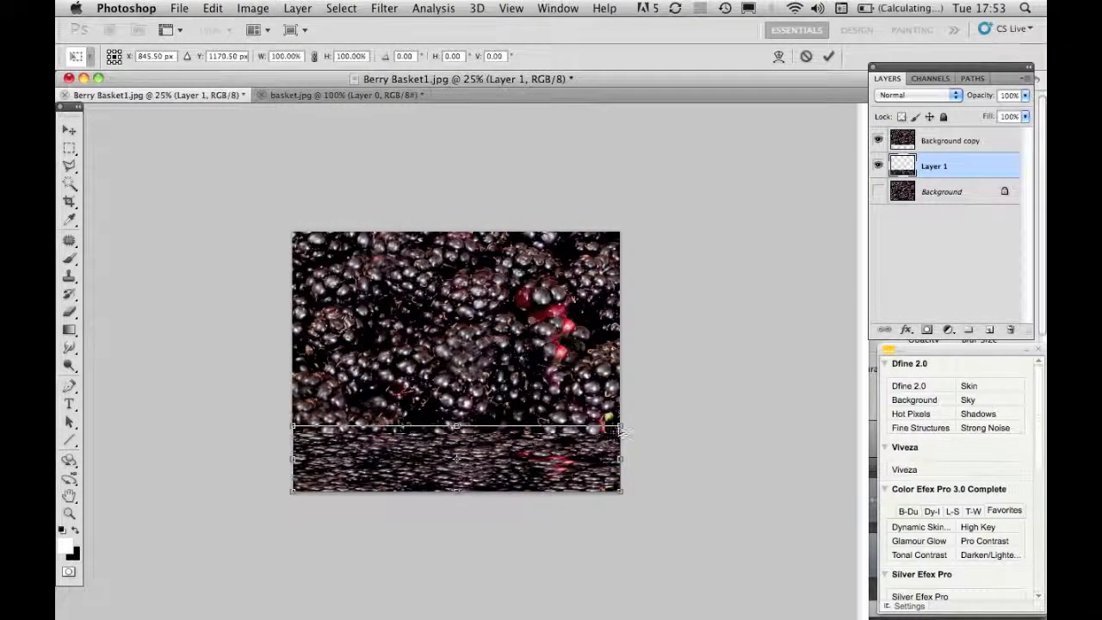
drag(620, 428, 549, 449)
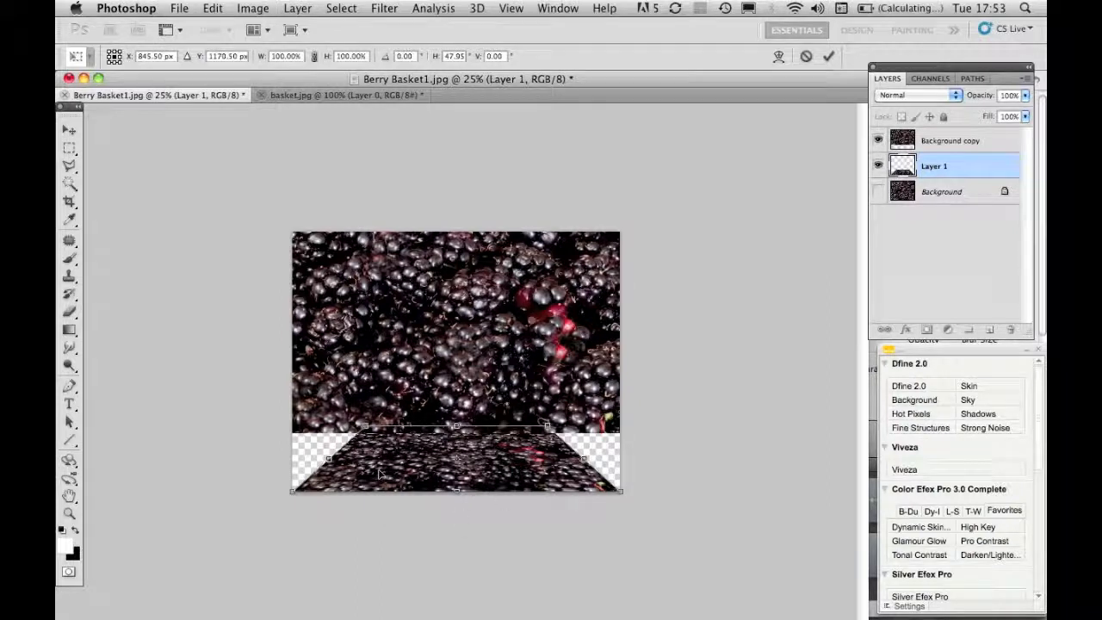
- Switch the transform to Scale, lower Layer 1's top edge to about 92% height, and commit
click(212, 8)
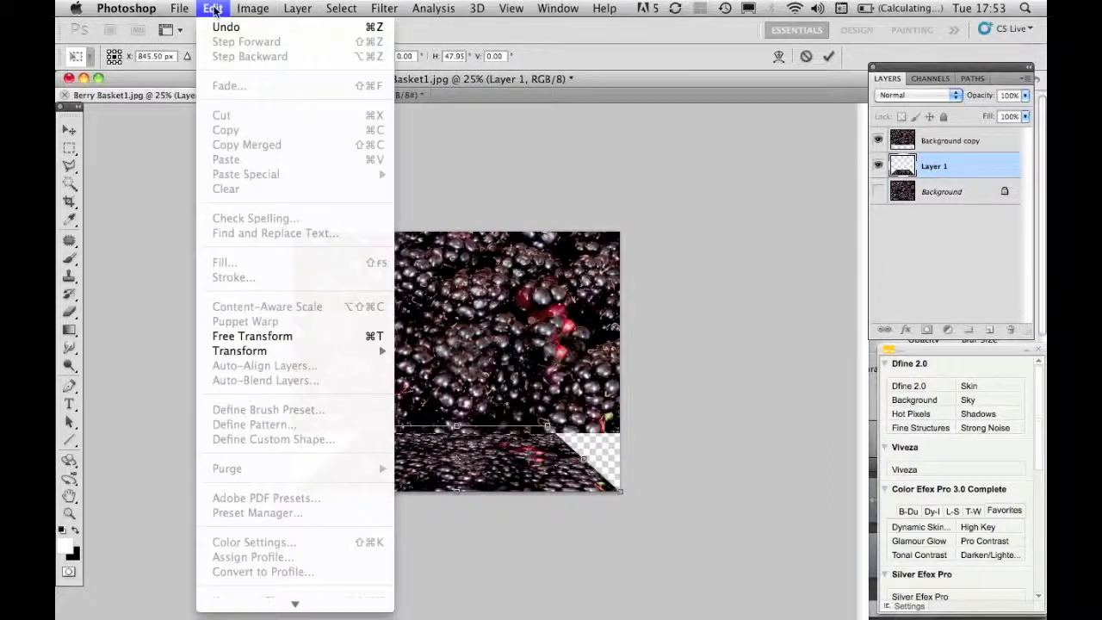
mouse_move(261, 351)
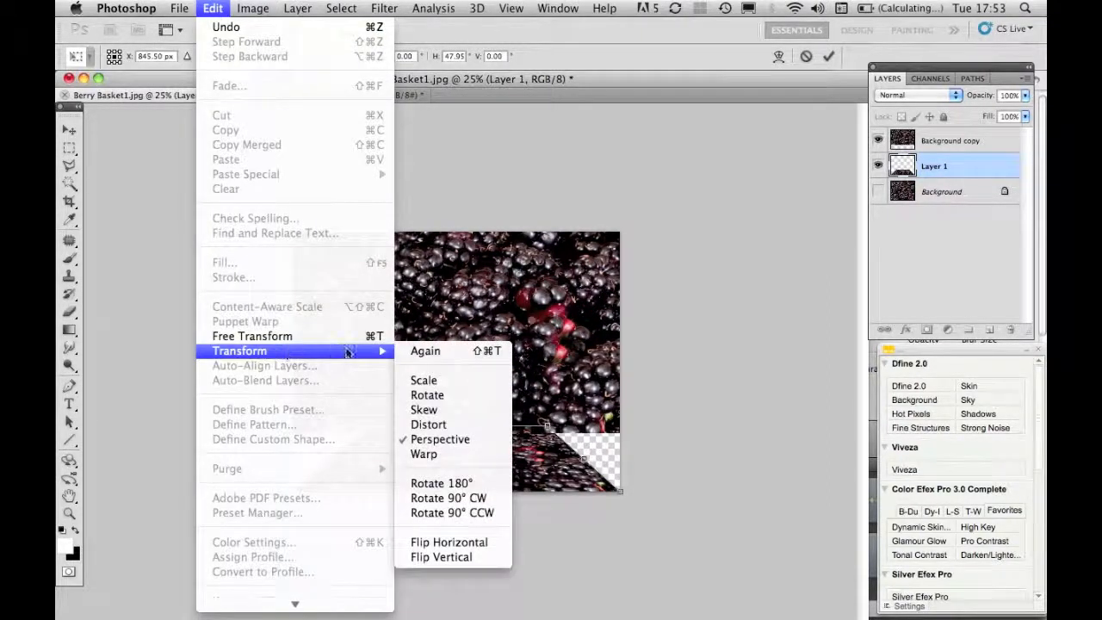
click(426, 380)
mouse_move(456, 427)
mouse_down()
mouse_move(456, 443)
mouse_move(456, 434)
mouse_up()
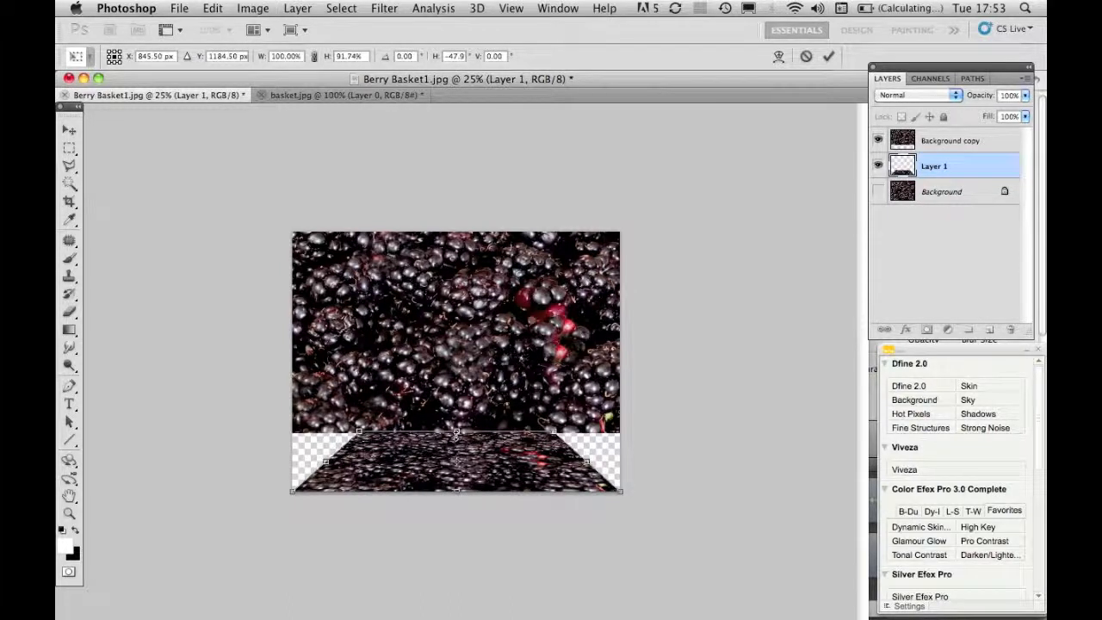
key(Return)
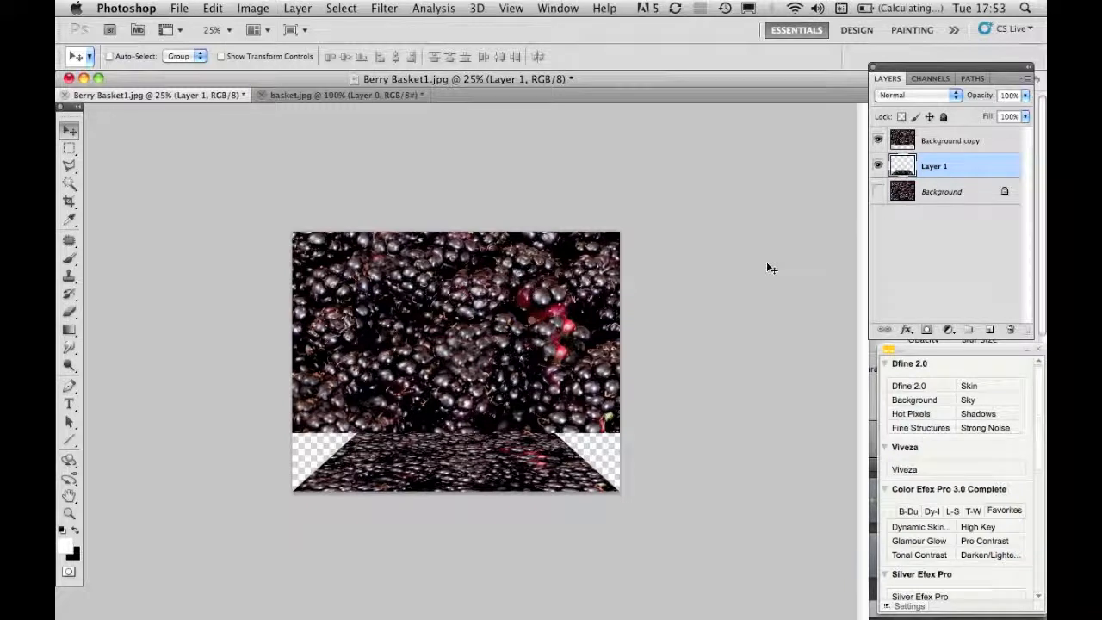
- Scale the Background copy from both sides to about 61% width and lower its top edge to the canvas top, forming a back wall
click(908, 143)
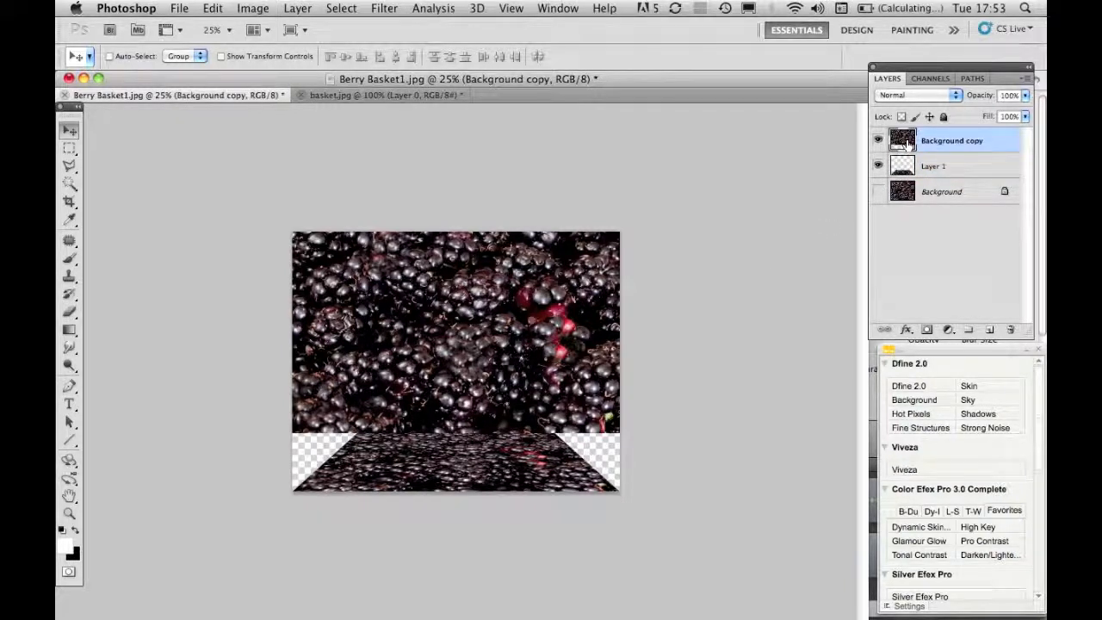
key(super+t)
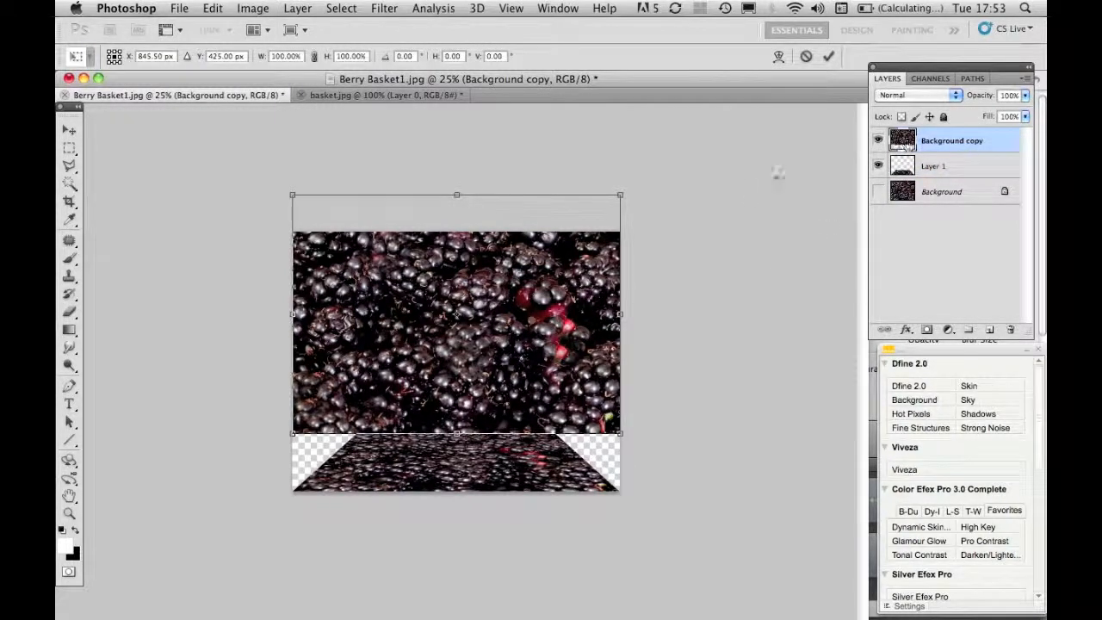
drag(620, 314, 555, 316)
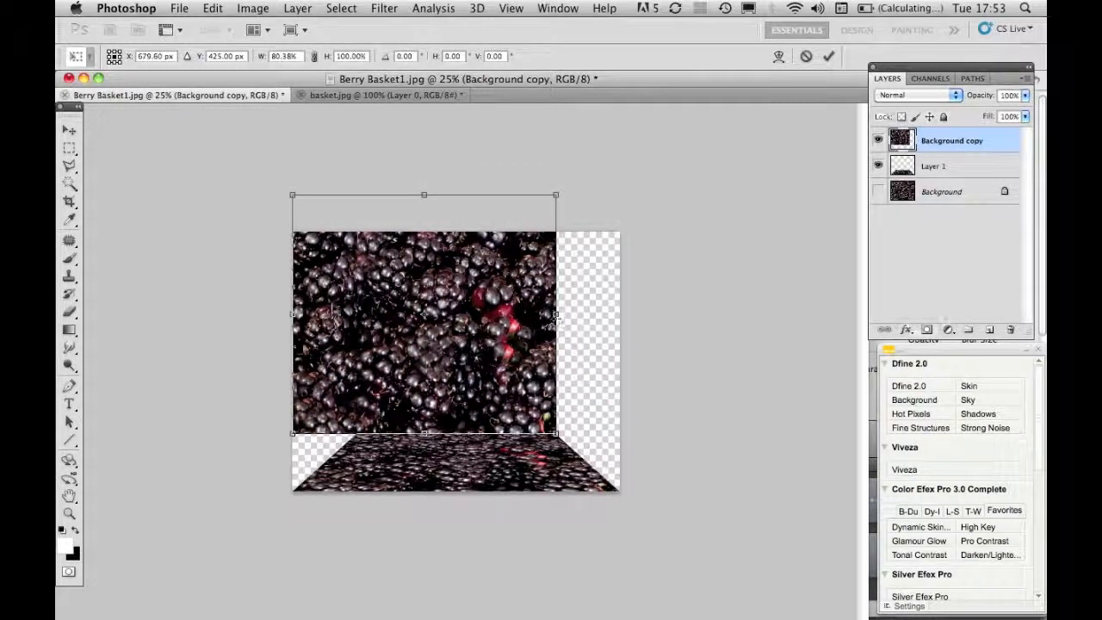
drag(292, 314, 355, 320)
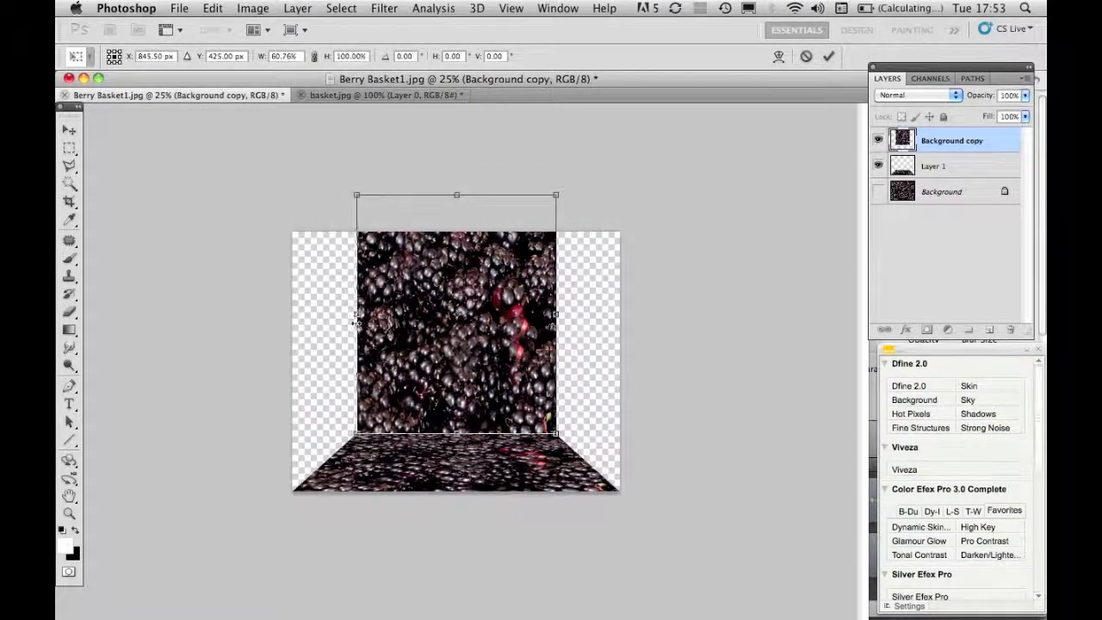
drag(456, 195, 457, 230)
key(Return)
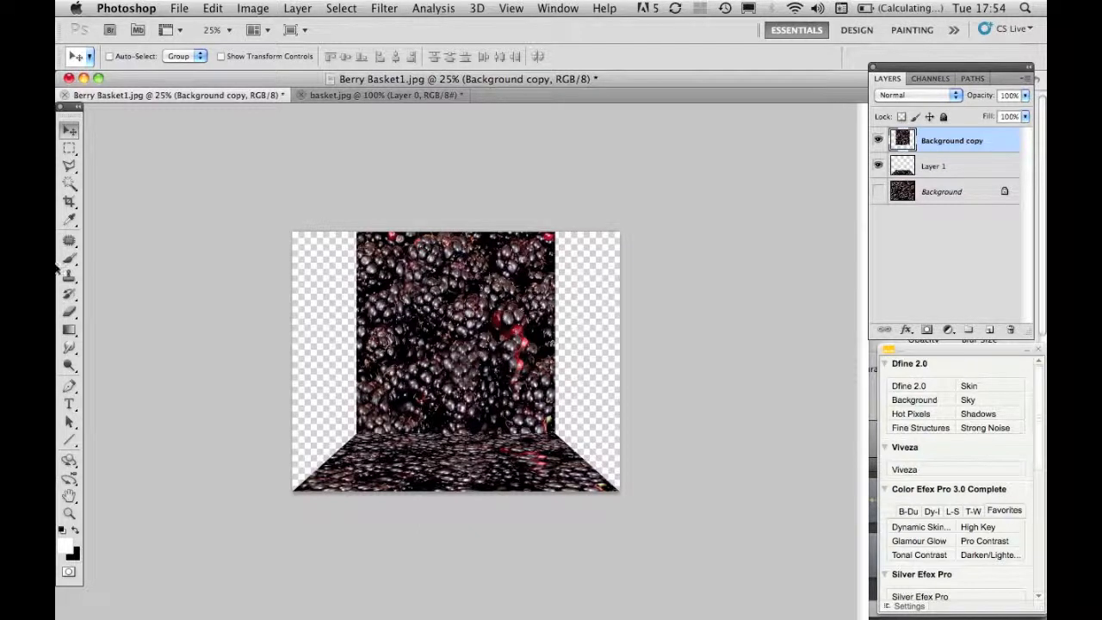
- Crop the image to the back wall's width, from the floor's bottom edge up to about the wall's middle
click(70, 203)
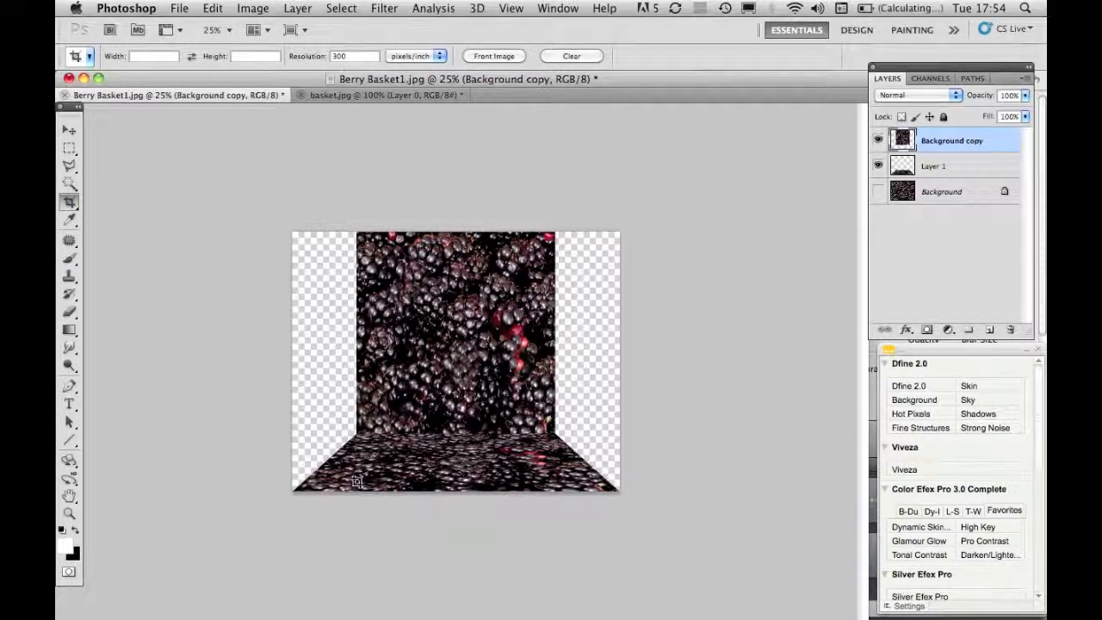
mouse_move(356, 488)
mouse_down()
mouse_move(391, 317)
mouse_move(512, 331)
mouse_move(550, 314)
mouse_up()
key(Return)
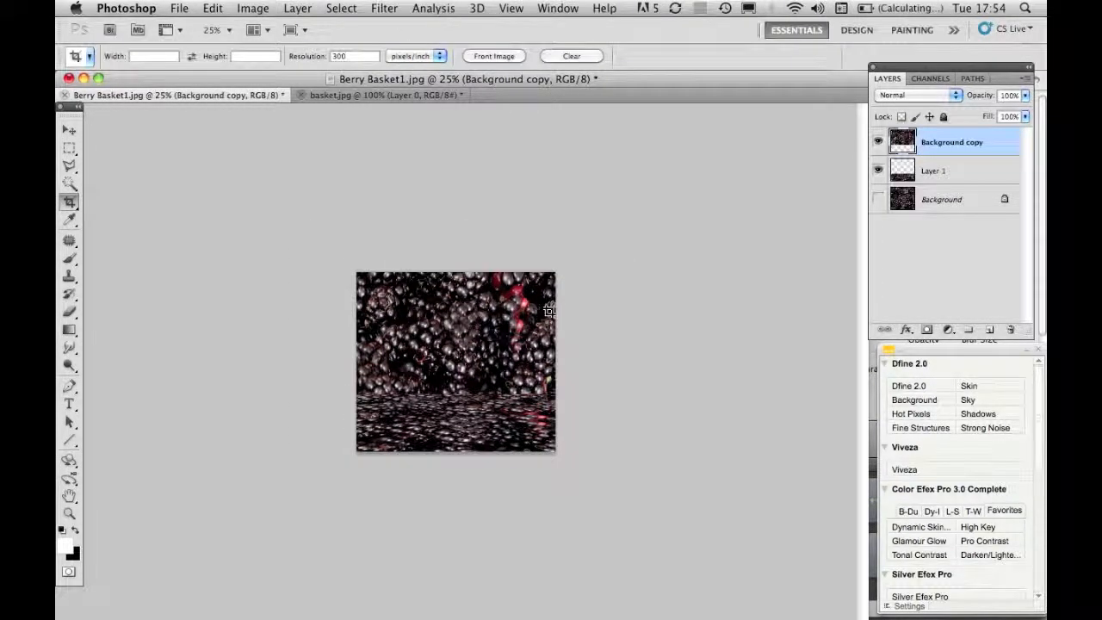
- Paste the cut-out basket from basket.jpg into the Berry Basket image as a new layer
key(super+equal)
key(super+equal)
key(super+minus)
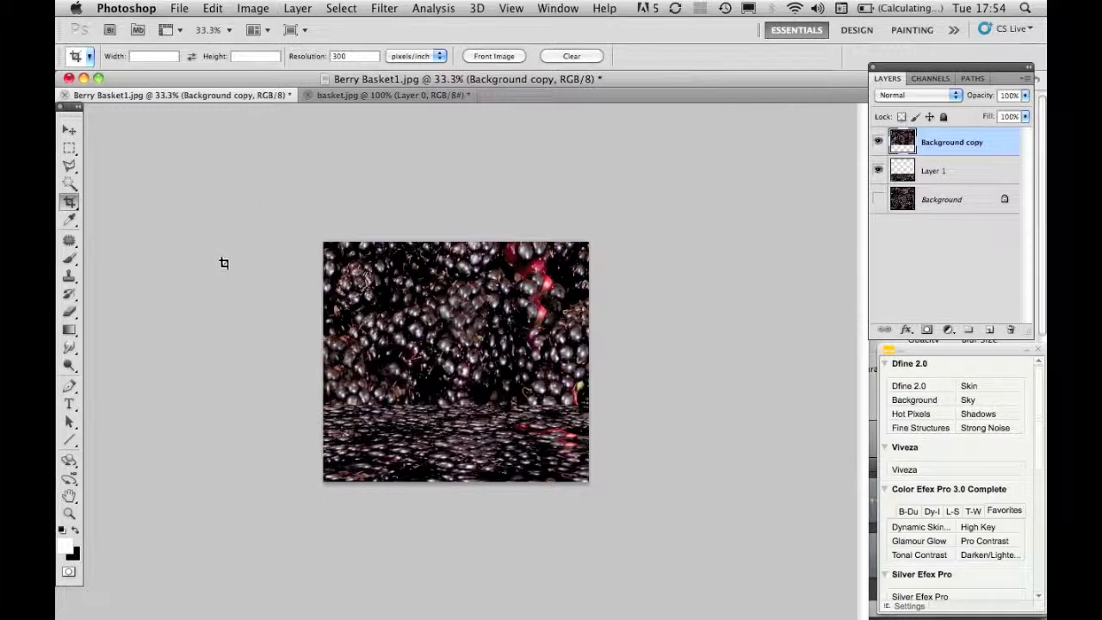
click(386, 95)
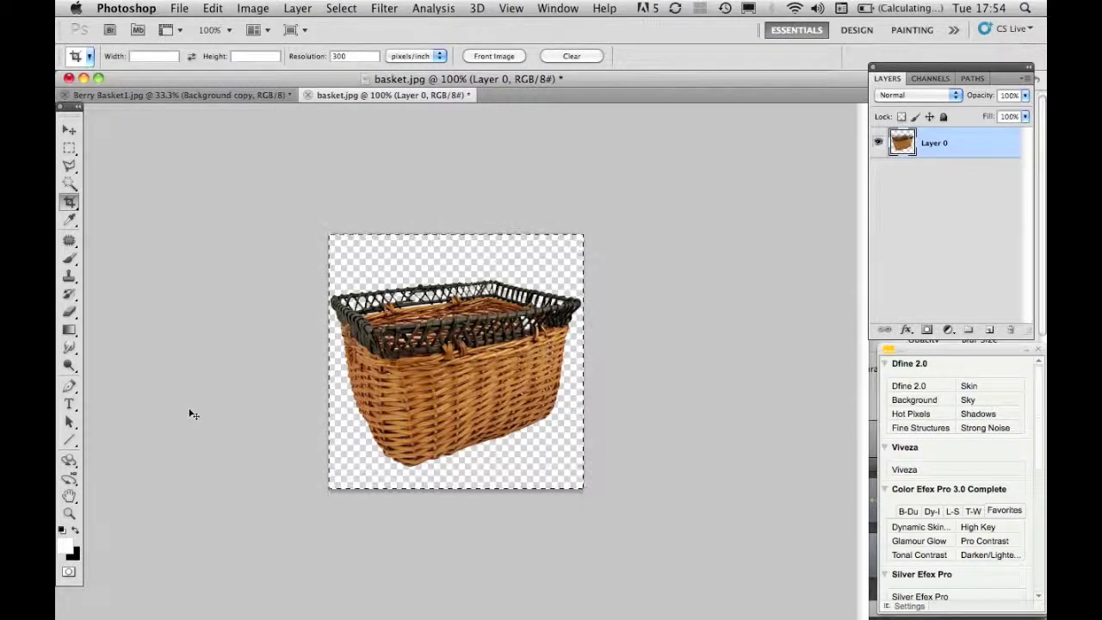
click(206, 96)
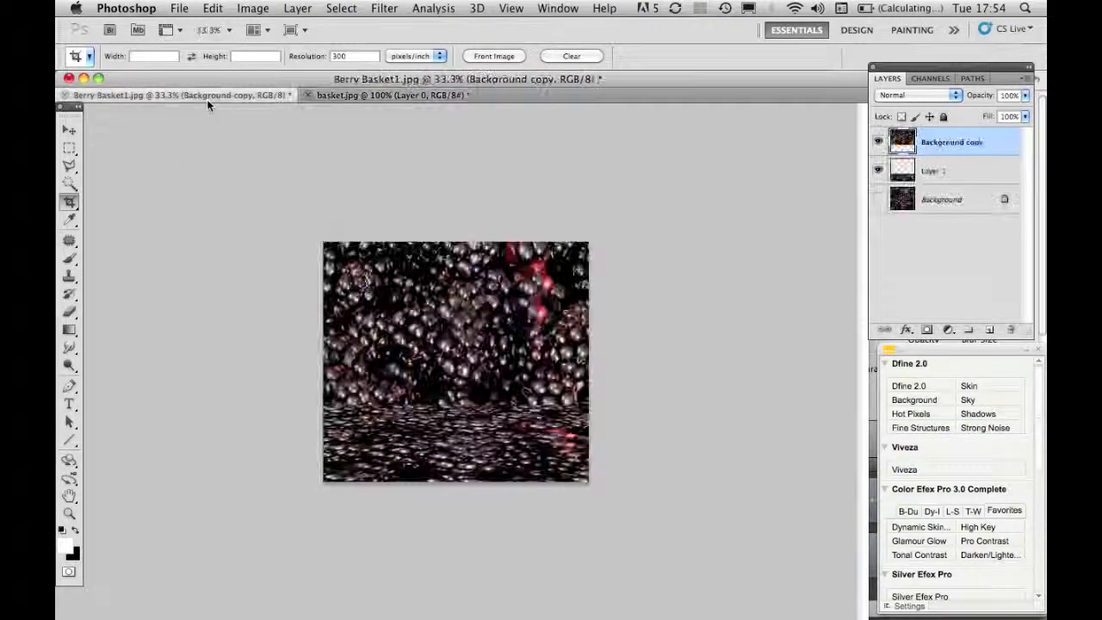
key(ctrl+v)
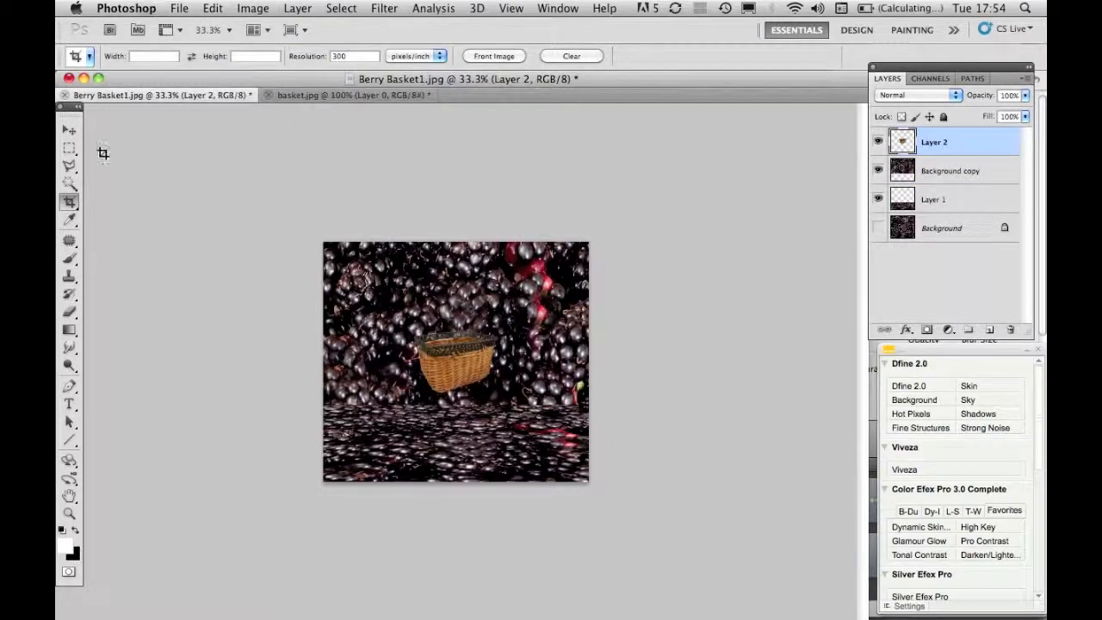
- Move the pasted basket down onto the floor and scale it proportionally to about 174%
click(69, 130)
drag(459, 367, 441, 421)
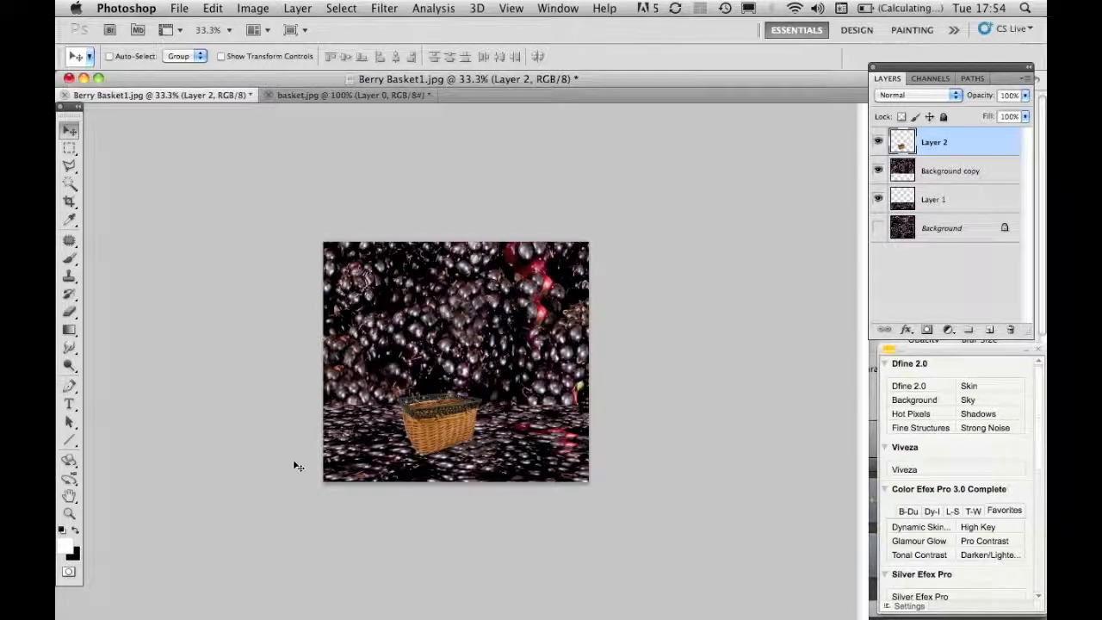
key(super+t)
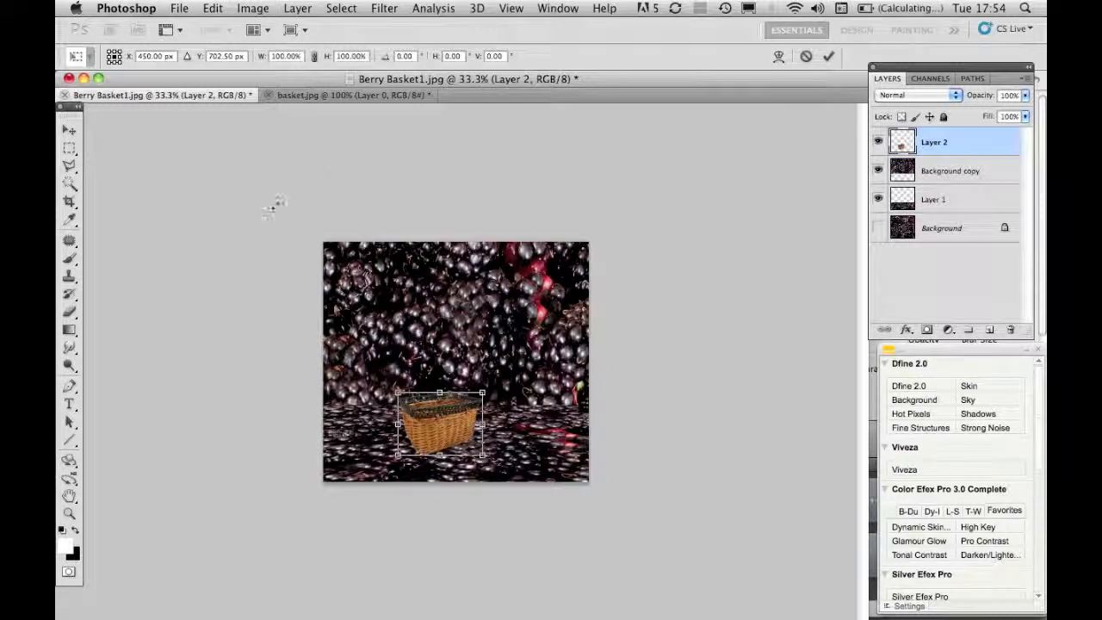
click(315, 56)
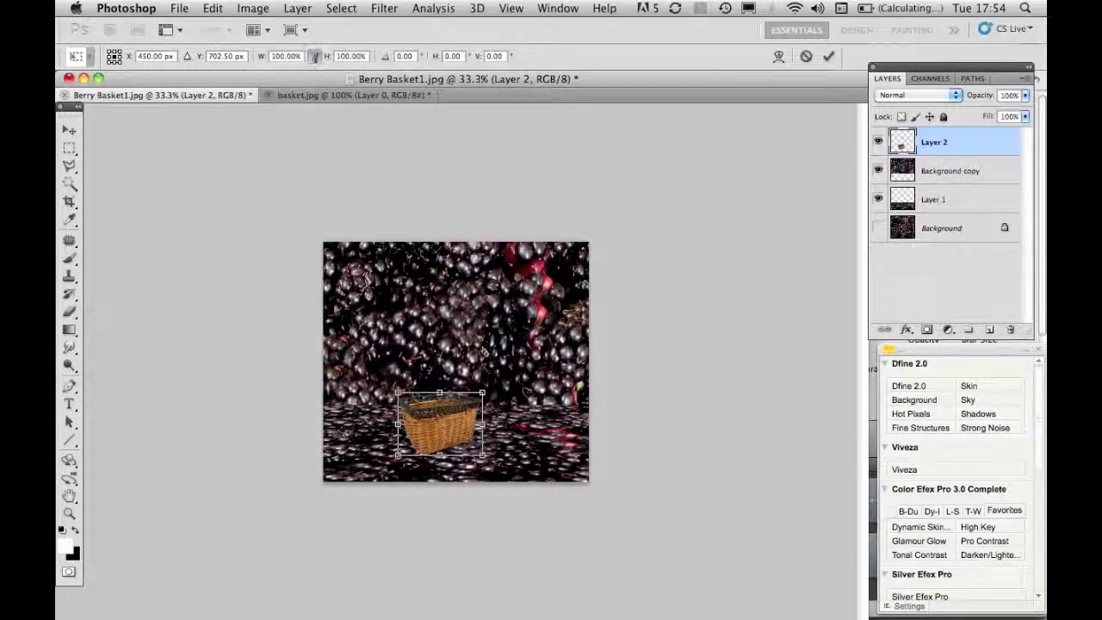
mouse_move(482, 394)
mouse_down()
mouse_move(555, 349)
mouse_move(501, 398)
mouse_up()
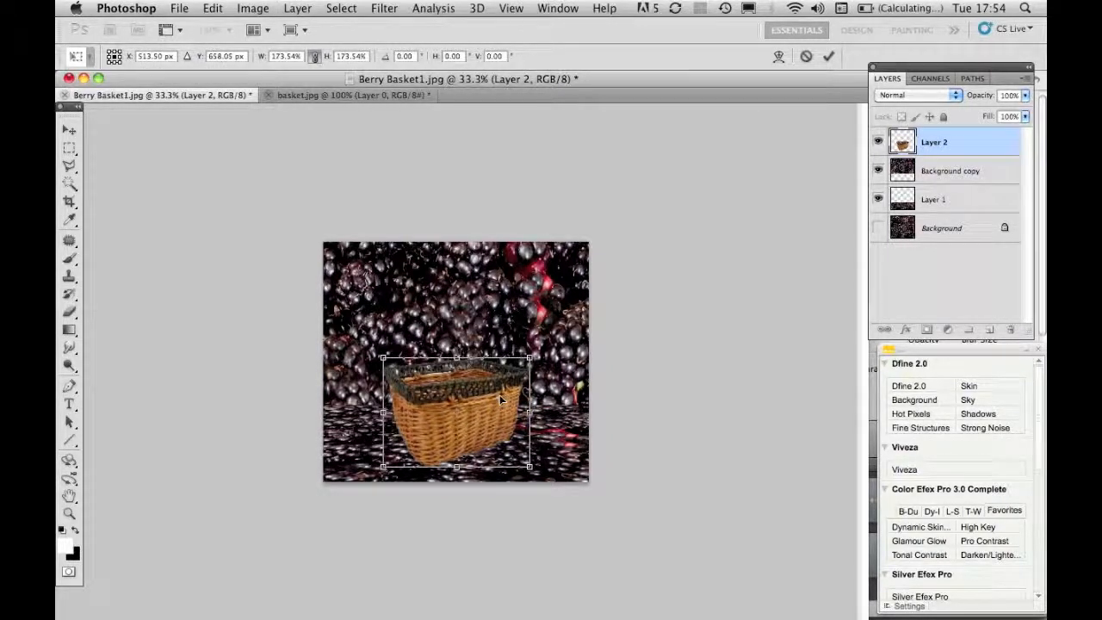
key(Return)
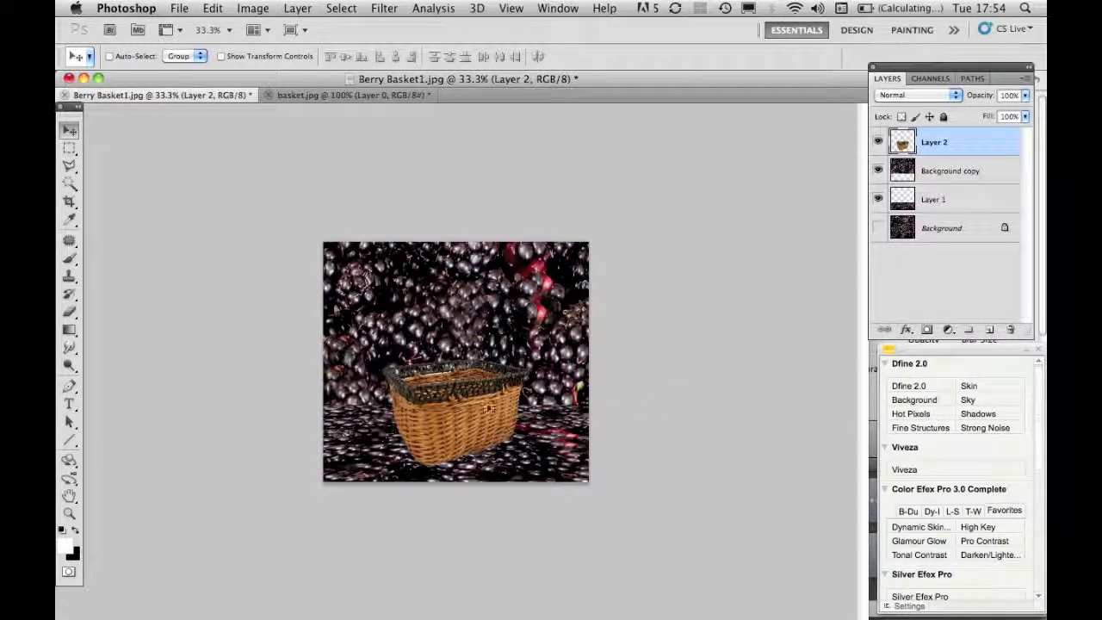
- Add a Drop Shadow layer style to the basket layer with default settings
click(905, 328)
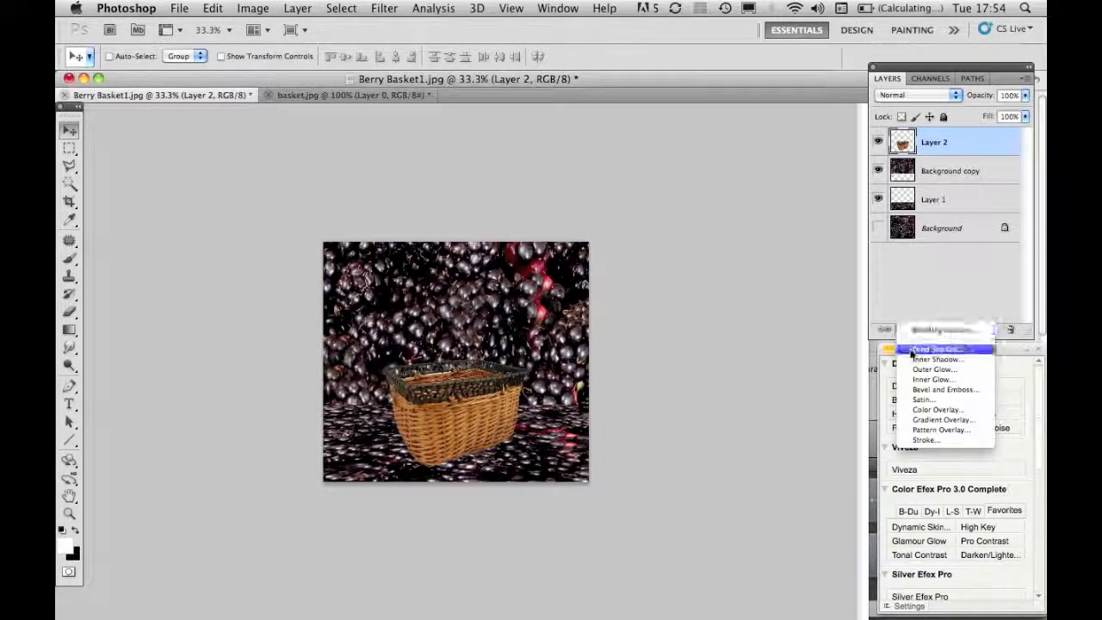
click(916, 349)
key(Return)
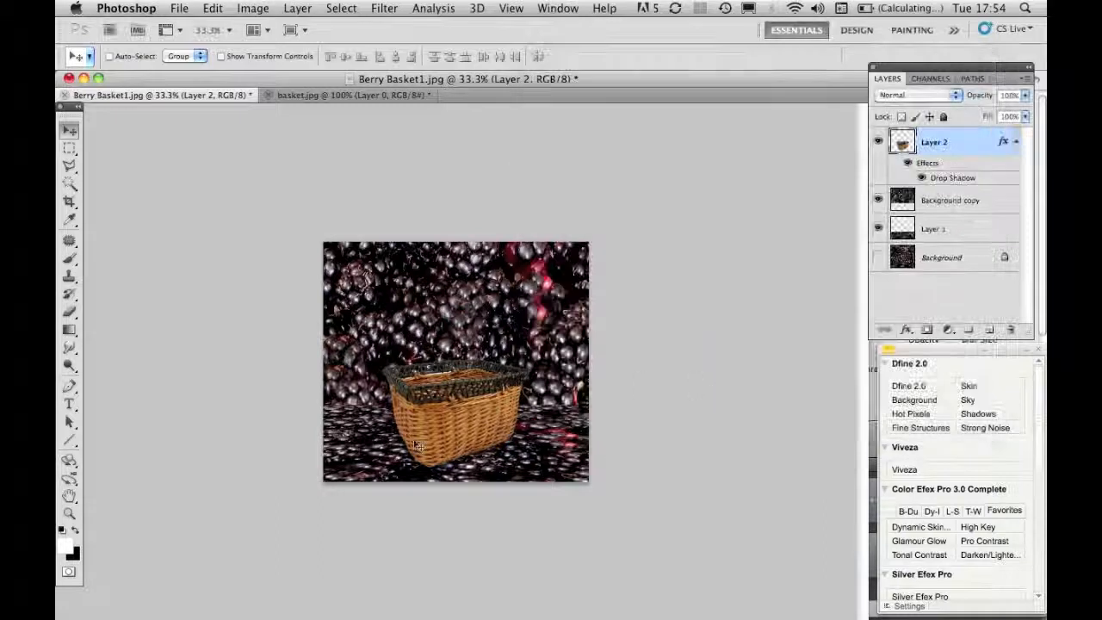